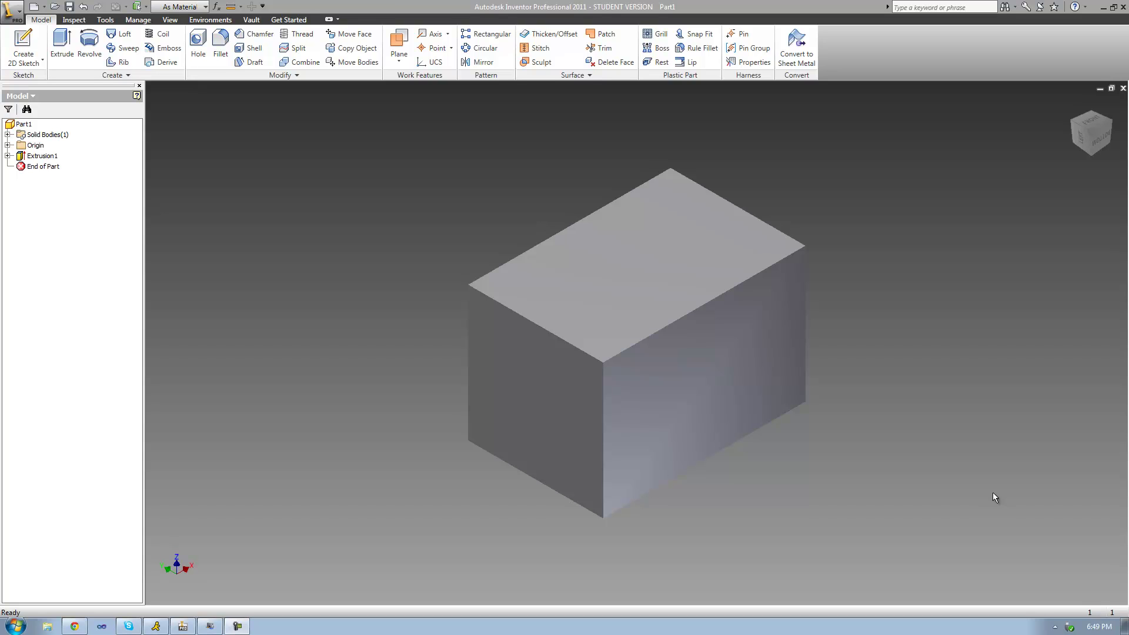
Step: Create Work Point7 at the centre of the top face's edge loop using Center Point of Loop of Edges
{"action": "left_click", "coordinate": [451, 49]}
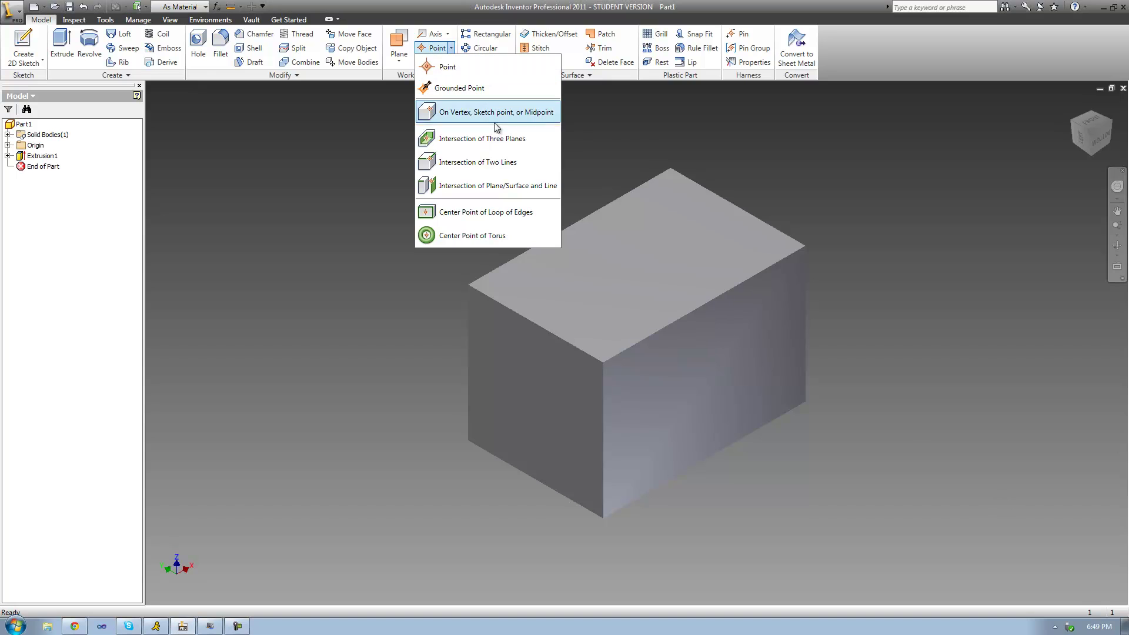
{"action": "left_click", "coordinate": [498, 213]}
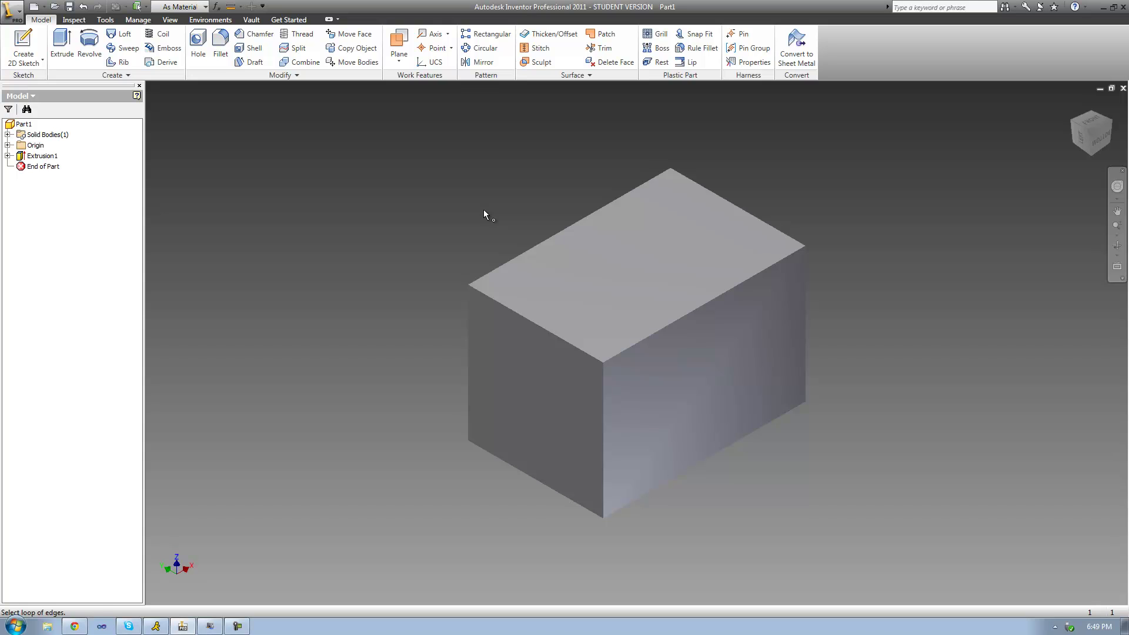
{"action": "left_click", "coordinate": [514, 263]}
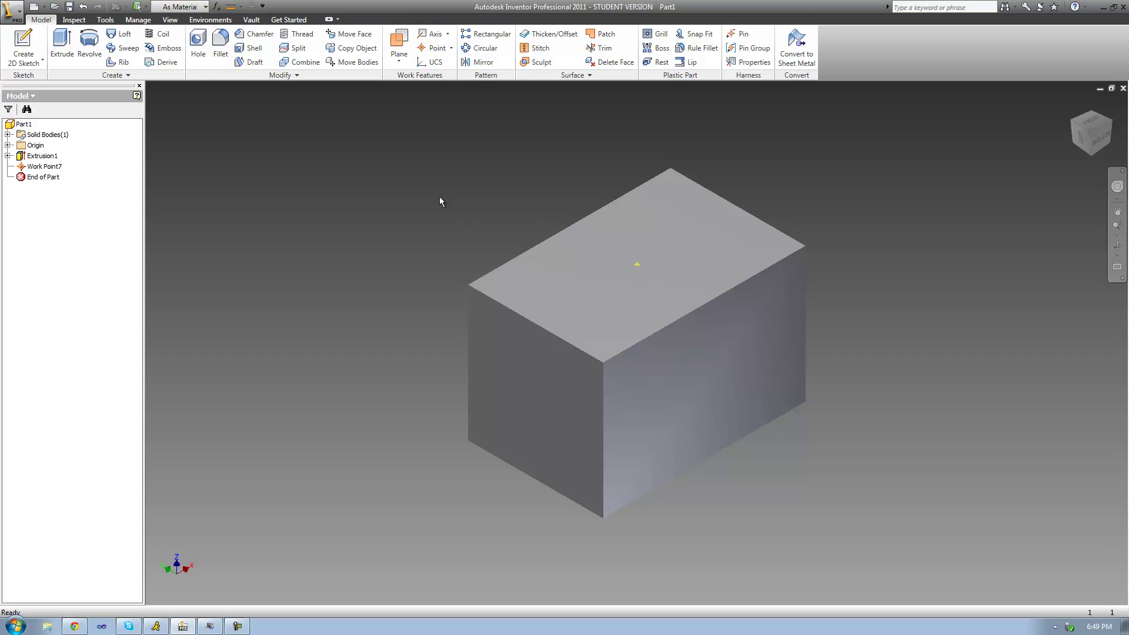
Step: Start a hole with On Point placement on Work Point7, orbiting to expose a vertical edge
{"action": "left_click", "coordinate": [199, 44]}
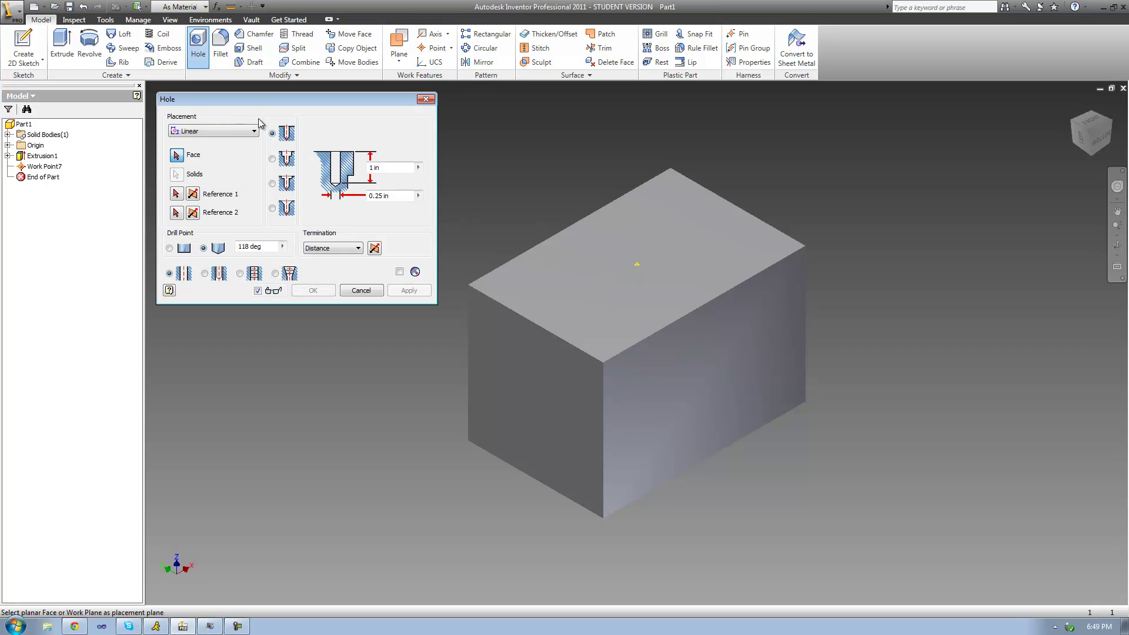
{"action": "left_click", "coordinate": [240, 130]}
{"action": "left_click", "coordinate": [229, 172]}
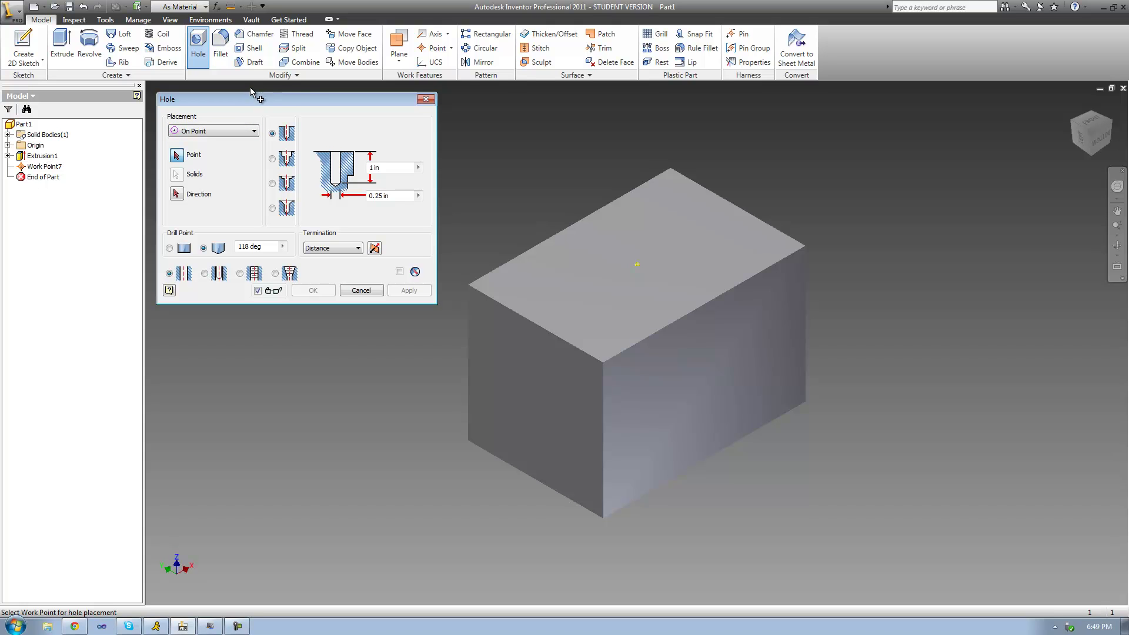
{"action": "left_click", "coordinate": [637, 265]}
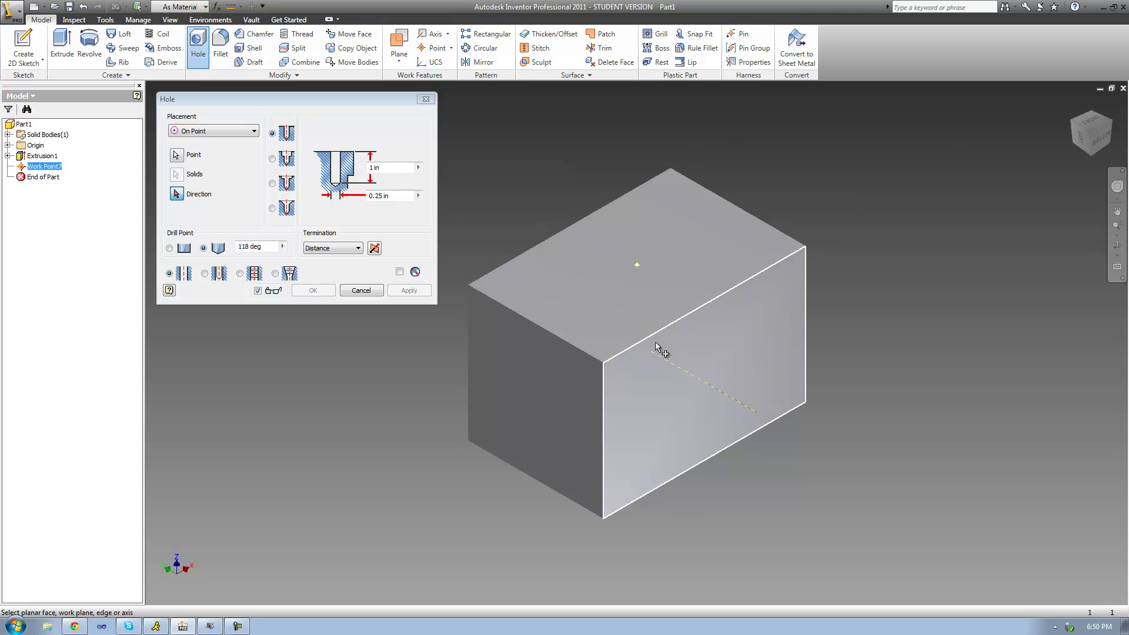
{"action": "left_click", "coordinate": [1118, 246]}
{"action": "left_click_drag", "start_coordinate": [723, 337], "coordinate": [706, 313]}
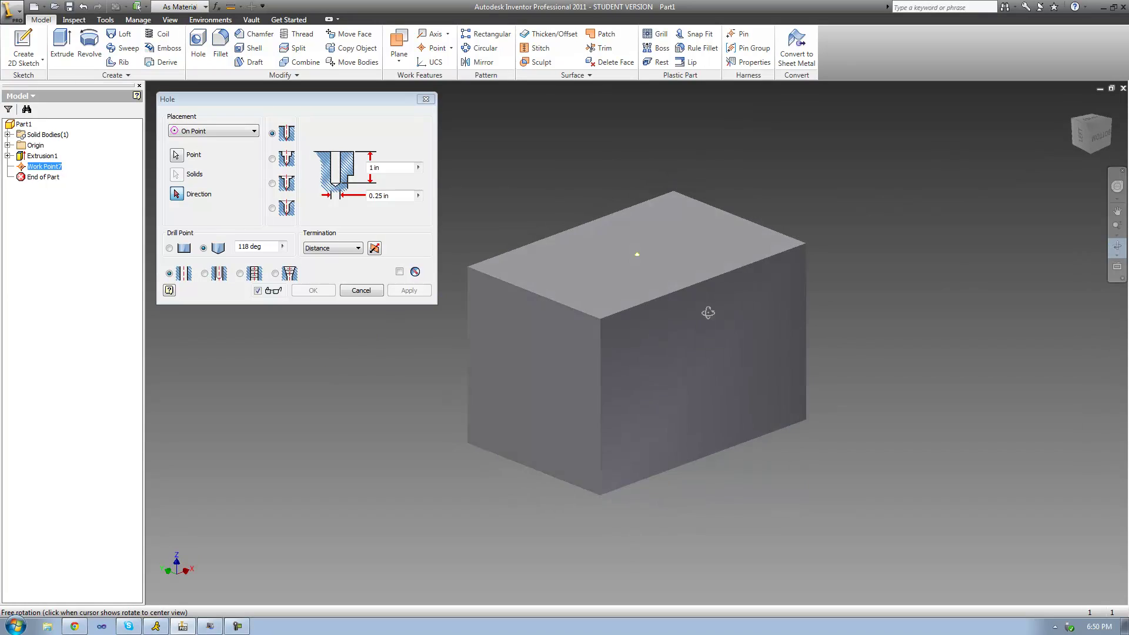
{"action": "right_click", "coordinate": [708, 311]}
Step: Aim the hole along the front vertical edge and create it at 0.25 in diameter, 1 in deep
{"action": "left_click", "coordinate": [729, 318]}
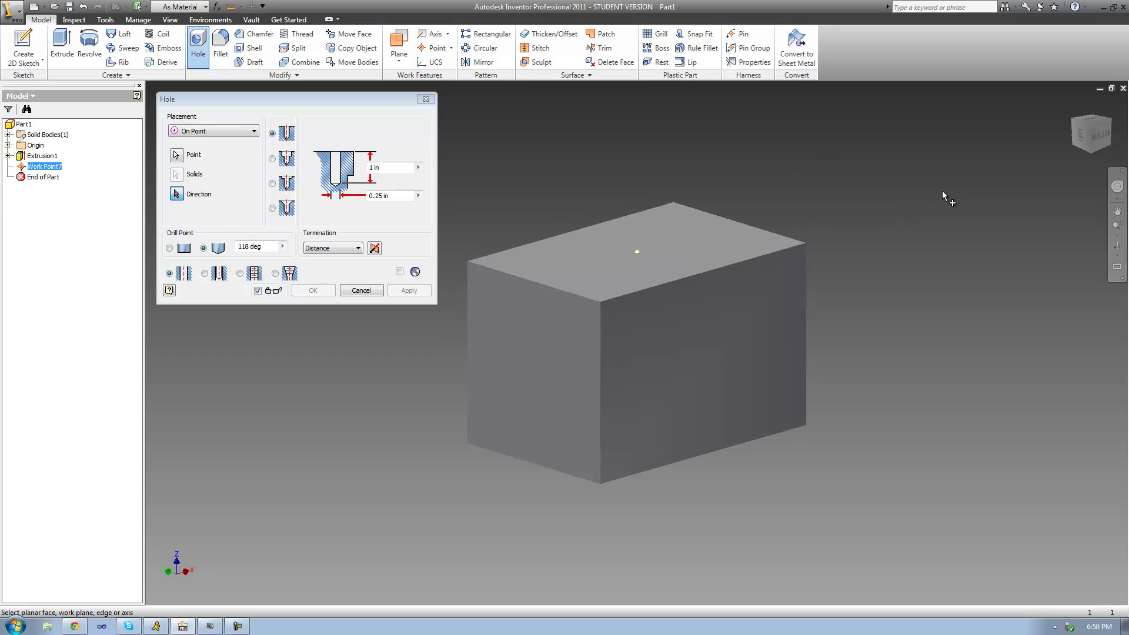
{"action": "left_click", "coordinate": [602, 450]}
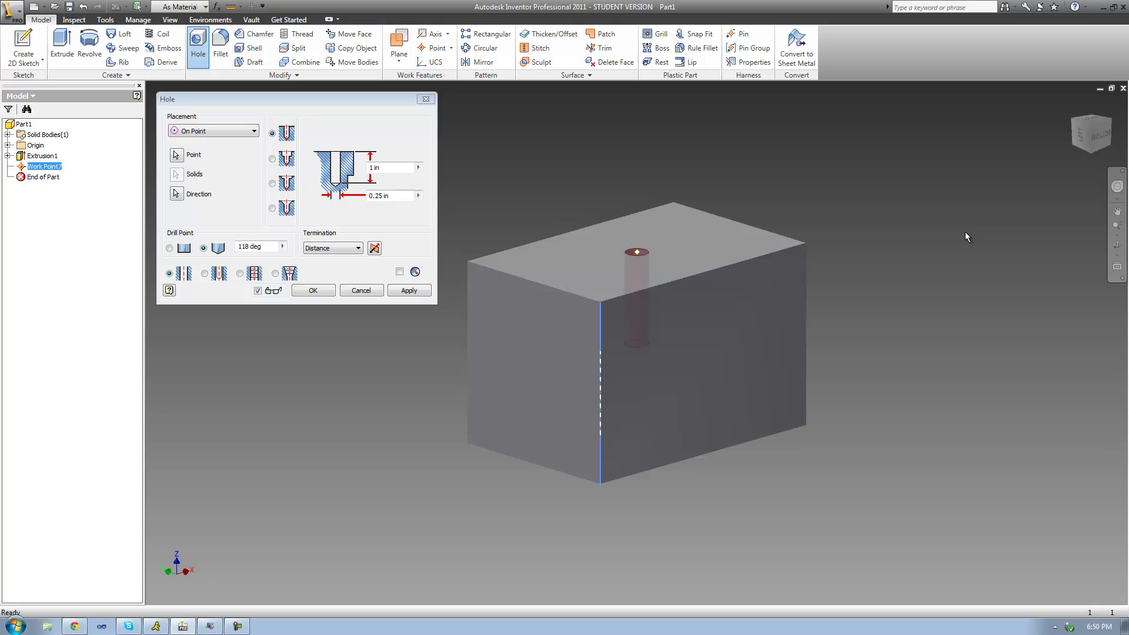
{"action": "left_click", "coordinate": [393, 167]}
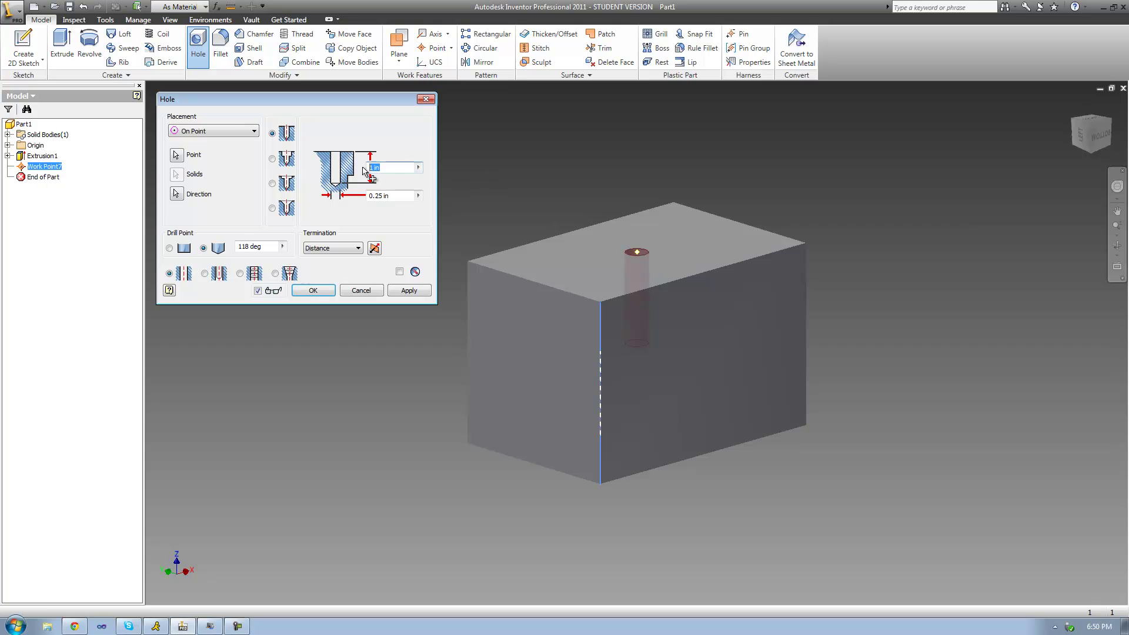
{"action": "left_click", "coordinate": [397, 195]}
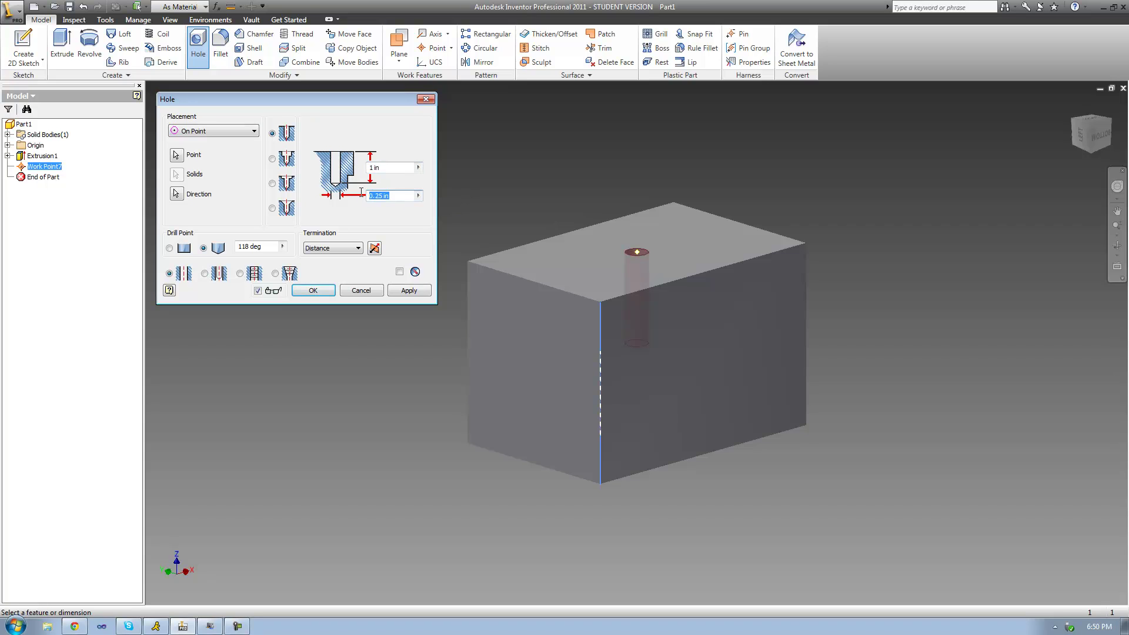
{"action": "left_click", "coordinate": [326, 294]}
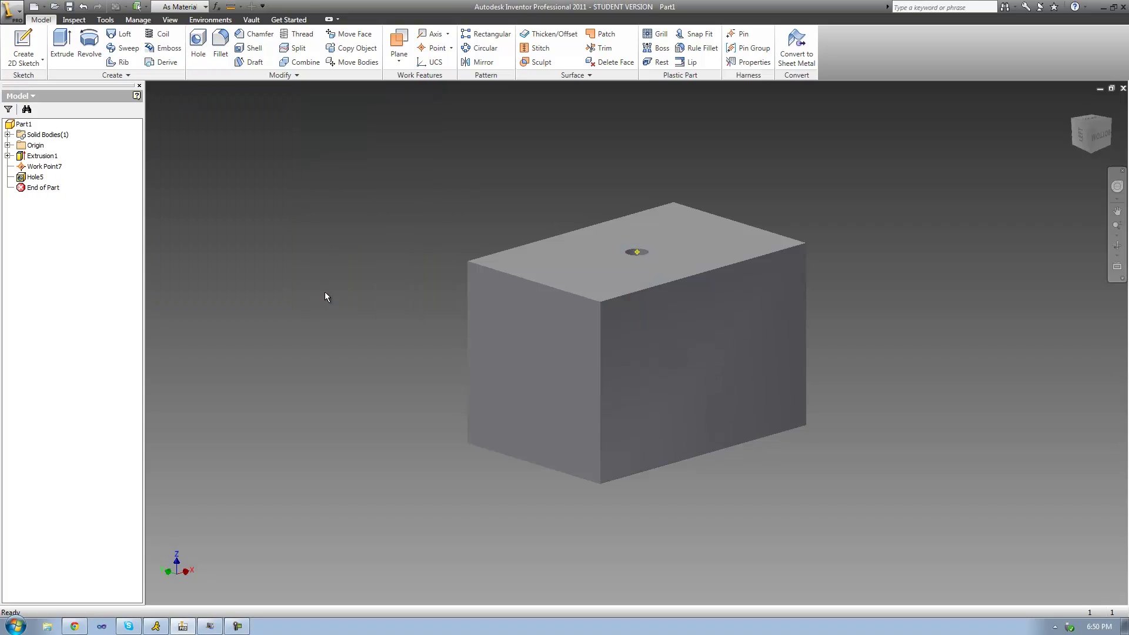
Step: Inspect the new hole from orbit and Front views, then start a second hole
{"action": "left_click", "coordinate": [1118, 247]}
{"action": "left_click_drag", "start_coordinate": [713, 239], "coordinate": [694, 299]}
{"action": "right_click", "coordinate": [695, 302]}
{"action": "left_click", "coordinate": [702, 307]}
{"action": "left_click", "coordinate": [1091, 131]}
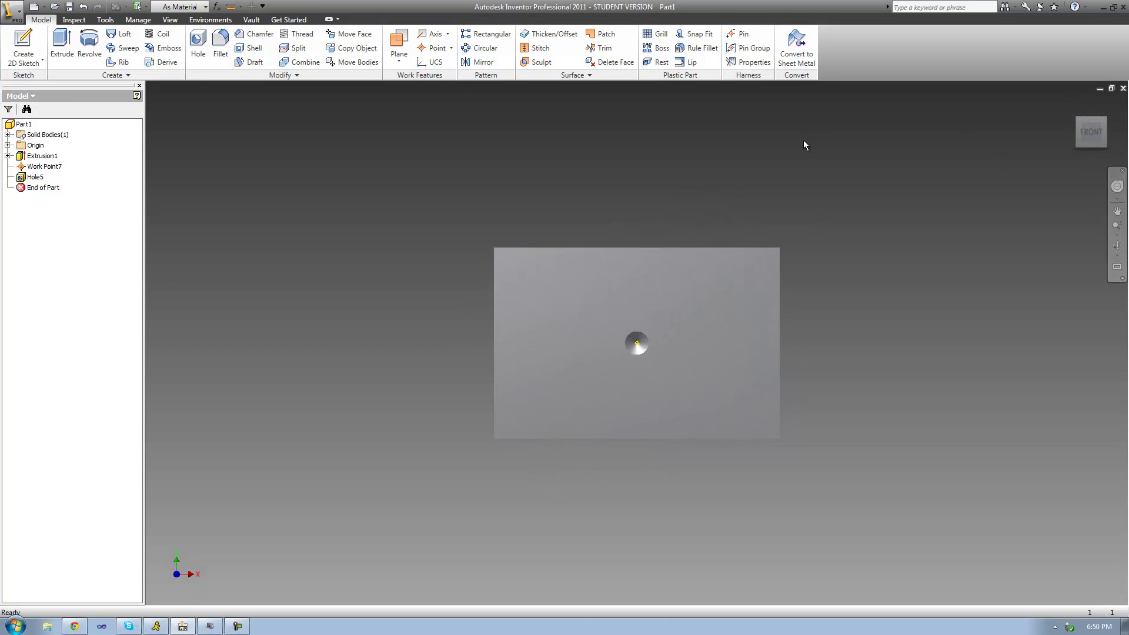
{"action": "left_click", "coordinate": [1117, 246]}
{"action": "mouse_move", "coordinate": [672, 340]}
{"action": "left_mouse_down"}
{"action": "mouse_move", "coordinate": [677, 295]}
{"action": "mouse_move", "coordinate": [694, 367]}
{"action": "mouse_move", "coordinate": [676, 286]}
{"action": "mouse_move", "coordinate": [653, 393]}
{"action": "mouse_move", "coordinate": [668, 337]}
{"action": "left_mouse_up"}
{"action": "key", "text": "Escape"}
{"action": "left_click", "coordinate": [198, 46]}
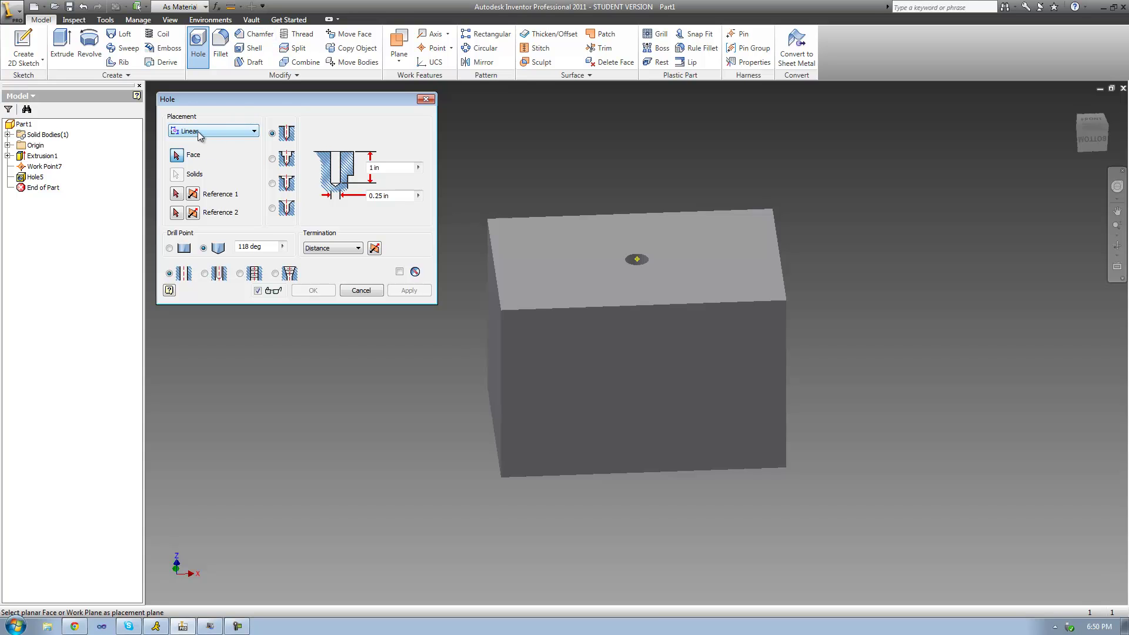
Step: Place the hole on the top face, dimensioned from the back and left edges
{"action": "left_click", "coordinate": [564, 259]}
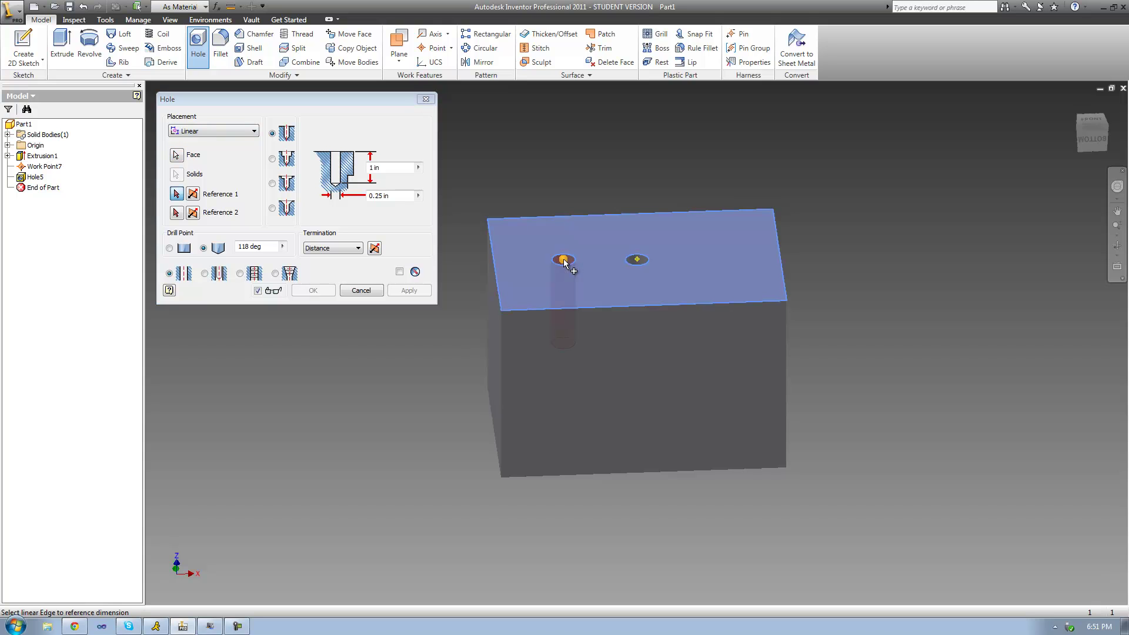
{"action": "left_click", "coordinate": [532, 217]}
{"action": "left_click", "coordinate": [492, 243]}
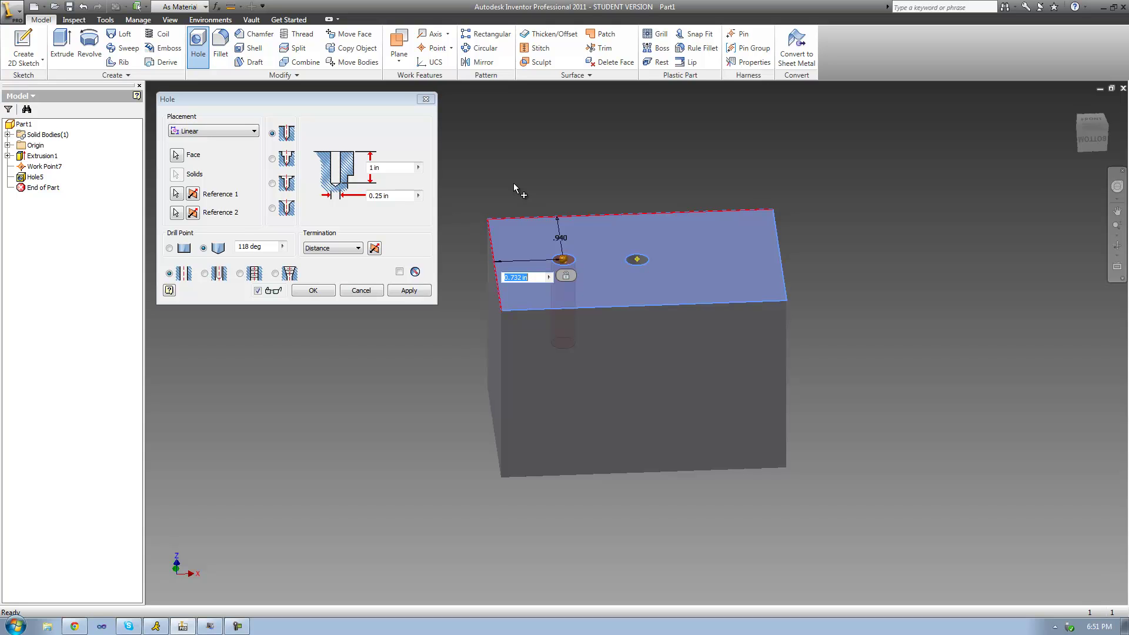
Step: Make the hole a counterbore and orbit the block to check the preview
{"action": "left_click", "coordinate": [285, 161]}
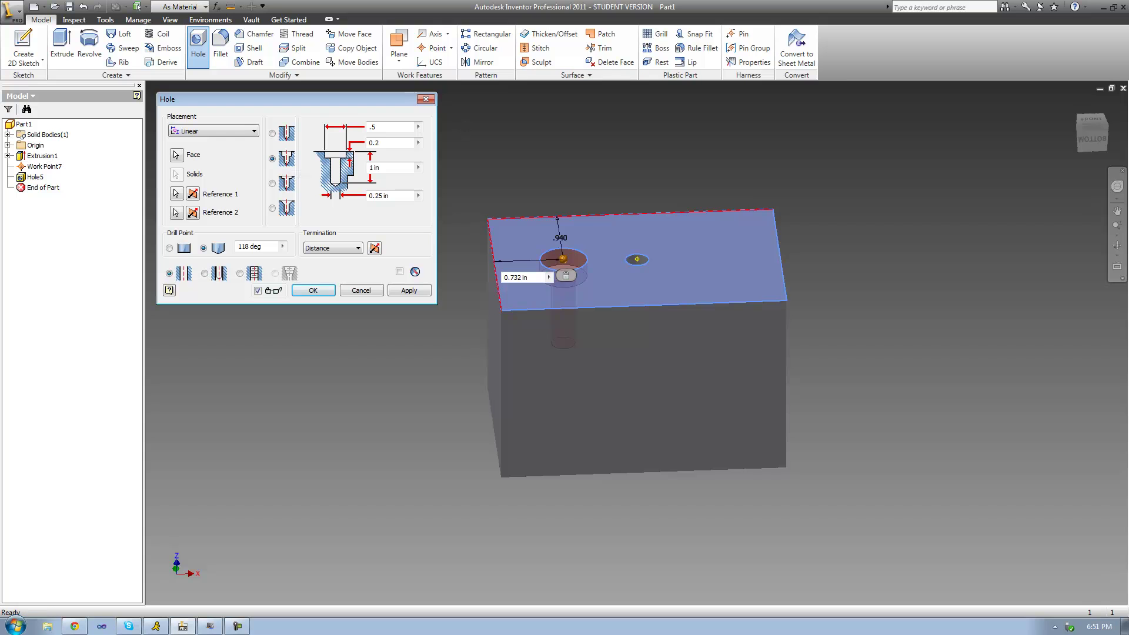
{"action": "left_click", "coordinate": [1118, 246]}
{"action": "left_click_drag", "start_coordinate": [618, 329], "coordinate": [692, 311]}
{"action": "right_click", "coordinate": [693, 310]}
{"action": "left_click", "coordinate": [709, 312]}
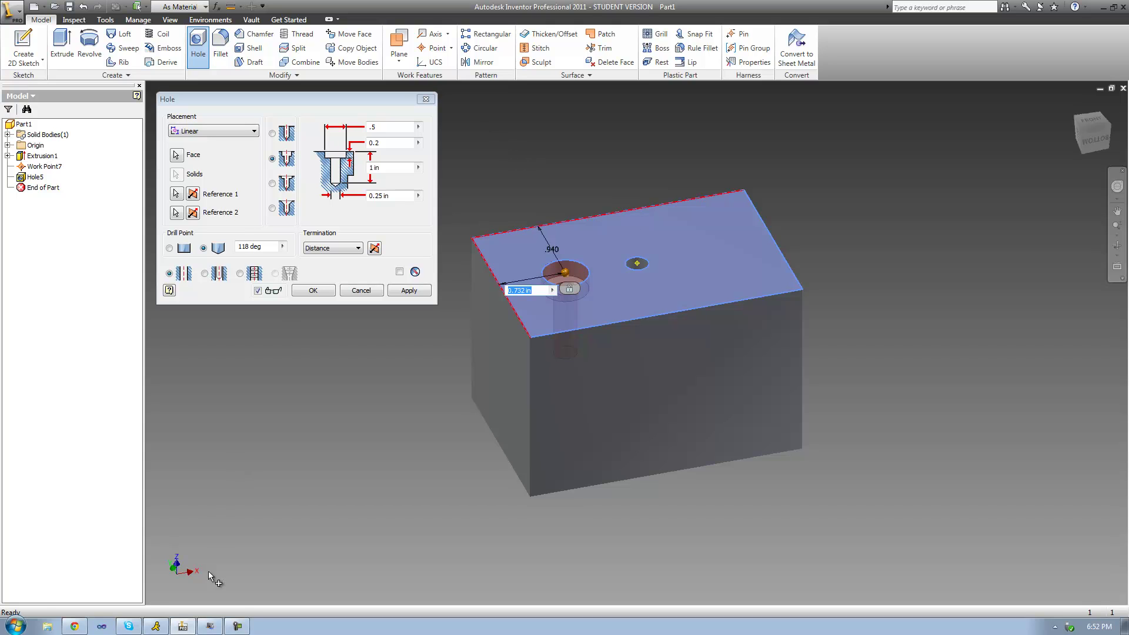
Step: Match the counterbore to the bolt photo (.5 diameter, 0.2 depth) and give it a flat drill point
{"action": "left_click", "coordinate": [210, 626]}
{"action": "left_click_drag", "start_coordinate": [728, 47], "coordinate": [896, 74]}
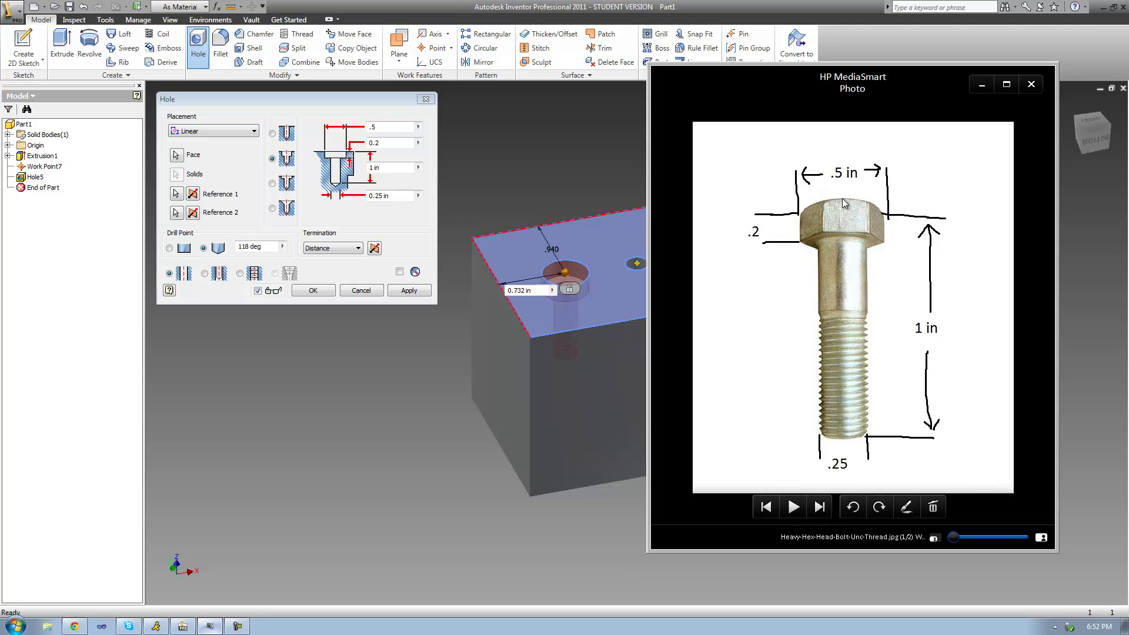
{"action": "left_click", "coordinate": [394, 130]}
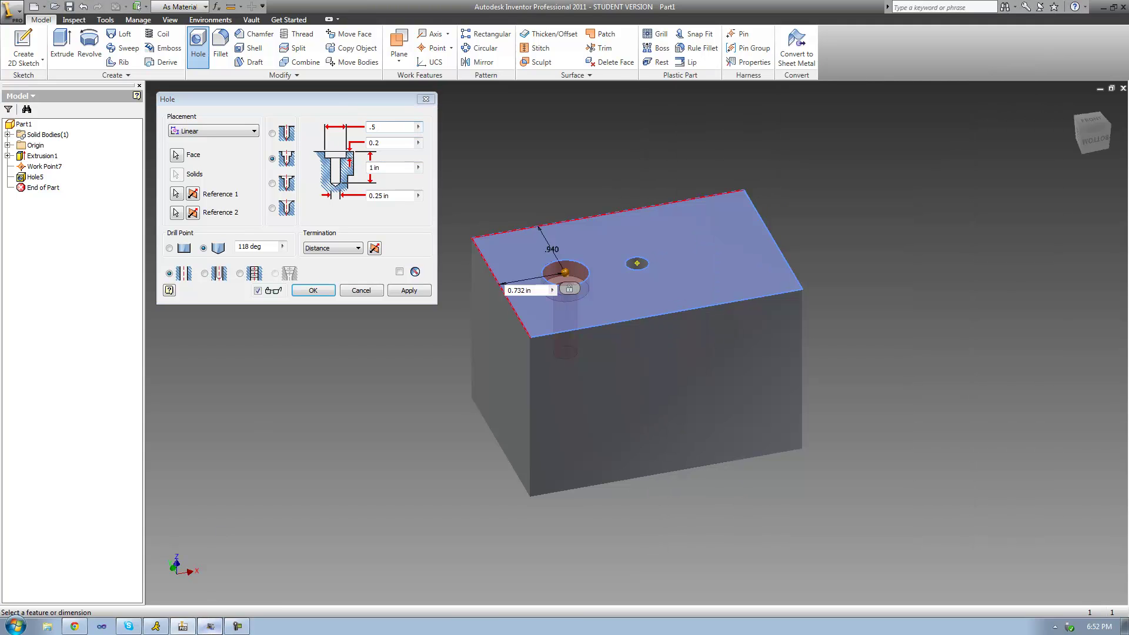
{"action": "left_click", "coordinate": [183, 626]}
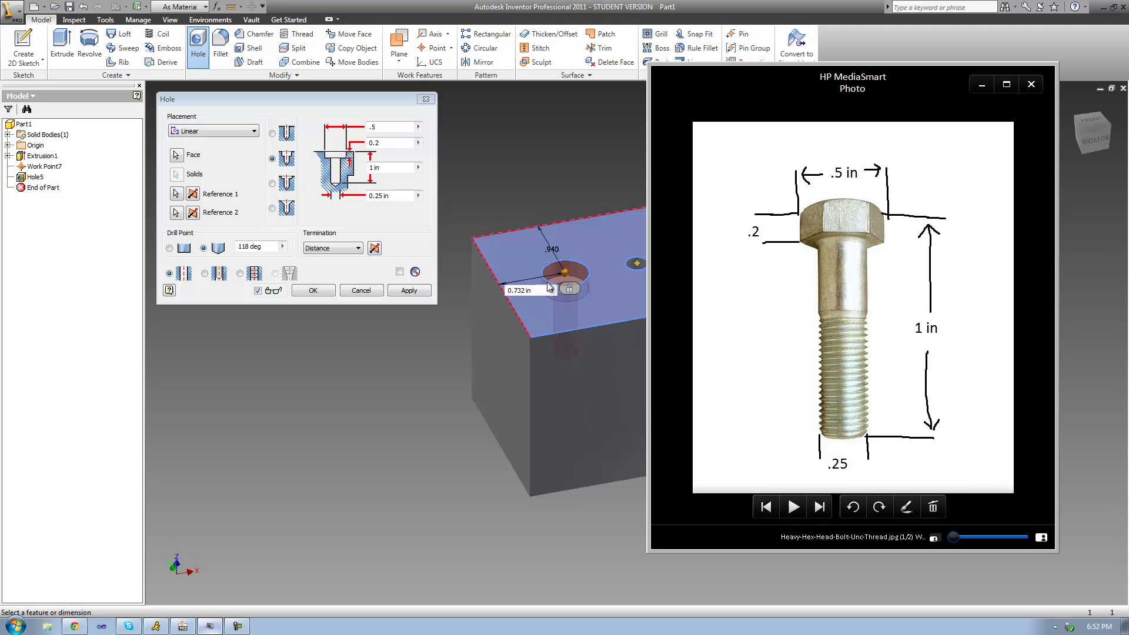
{"action": "left_click", "coordinate": [172, 248]}
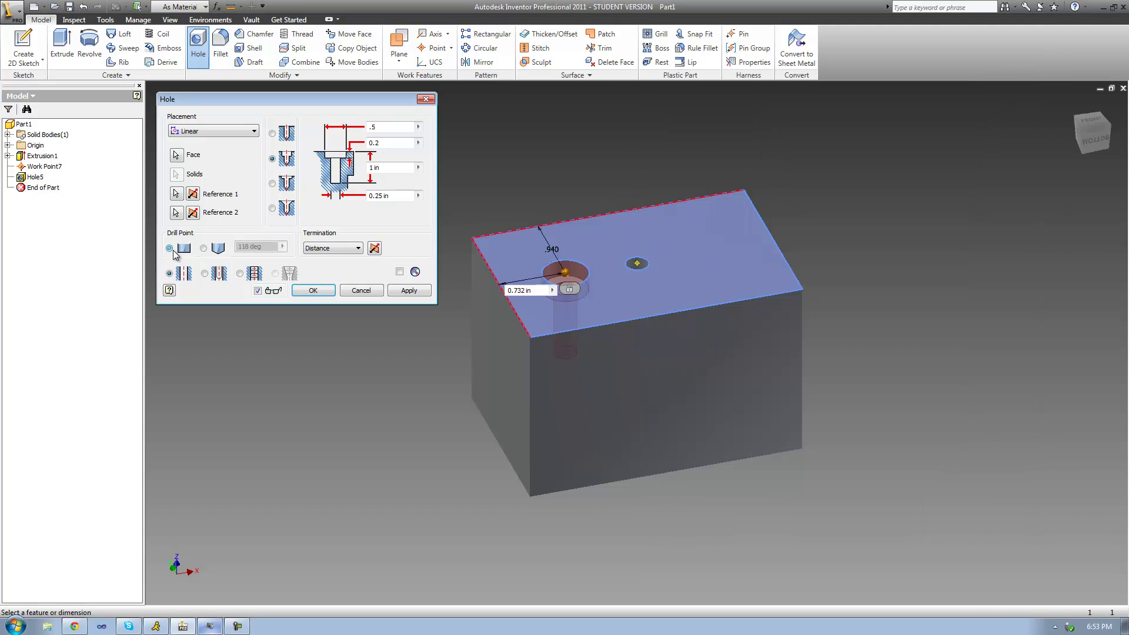
{"action": "left_click", "coordinate": [315, 291]}
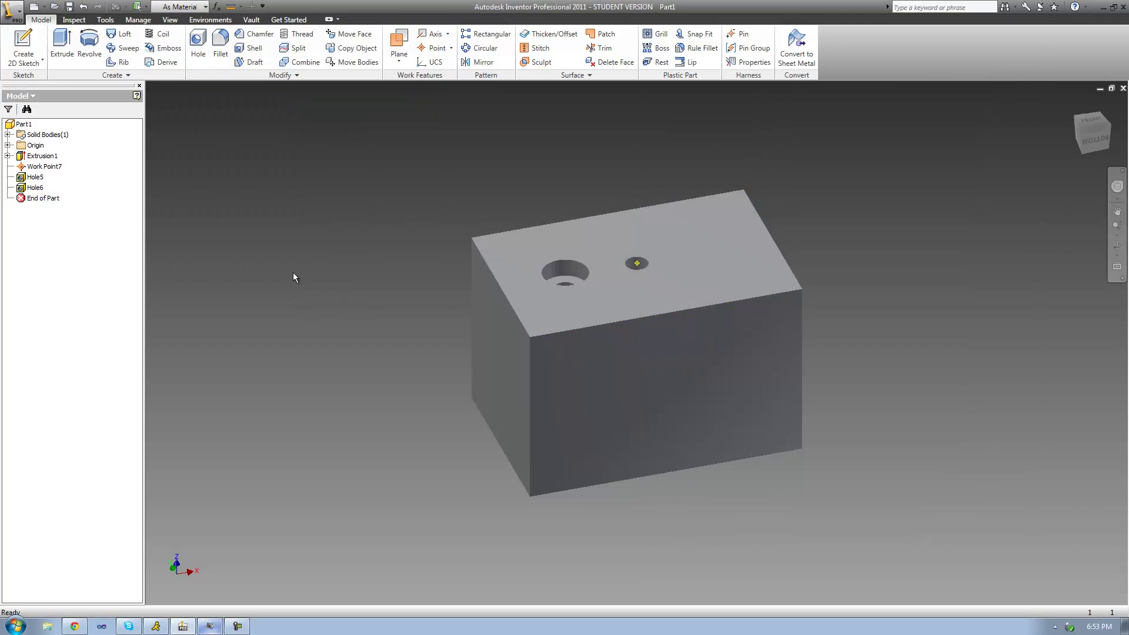
{"action": "left_click", "coordinate": [1118, 245]}
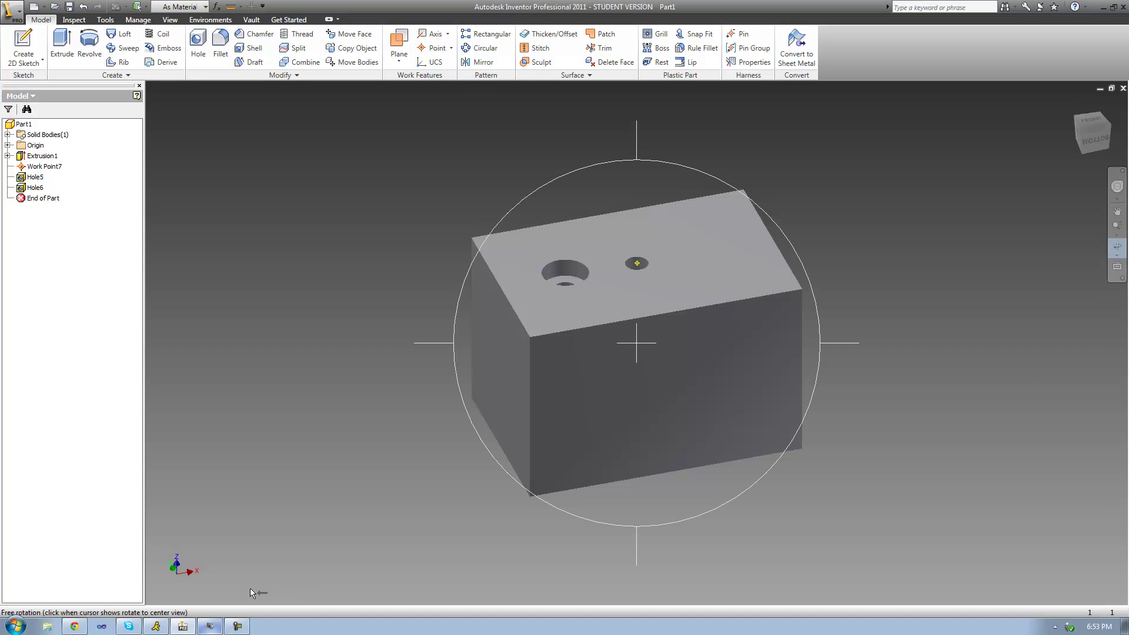
{"action": "left_click", "coordinate": [210, 625]}
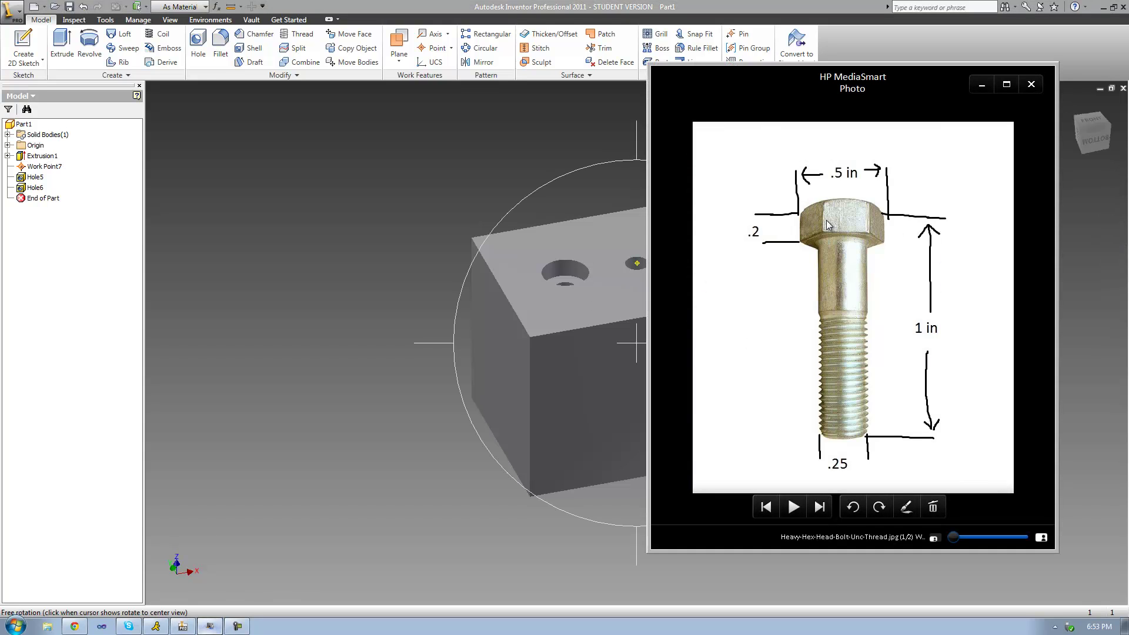
{"action": "right_click", "coordinate": [561, 273]}
{"action": "left_click", "coordinate": [582, 283]}
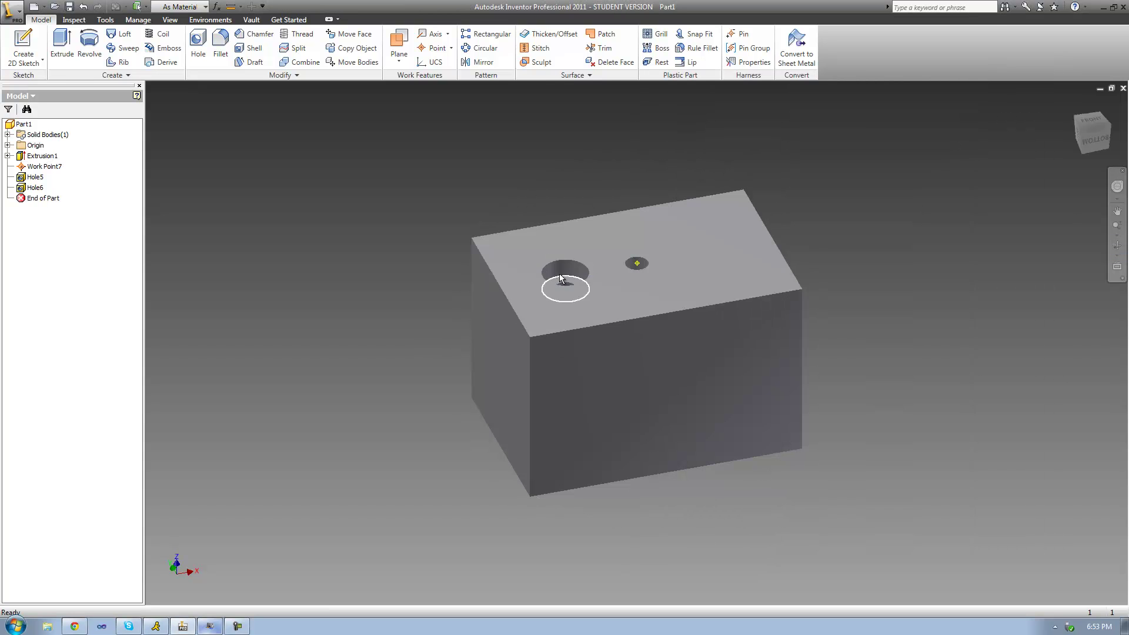